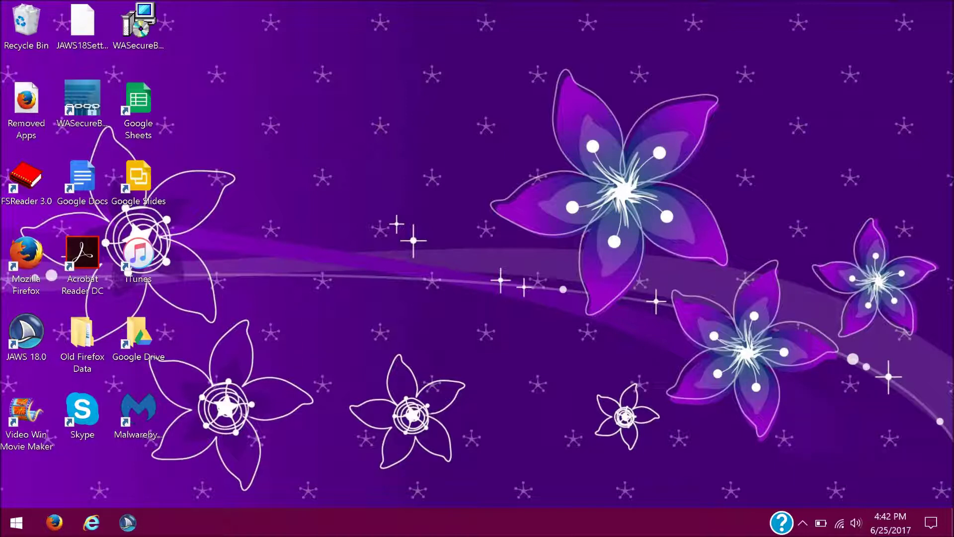
- Open the Windows 10 Start menu to find an app
key(super)
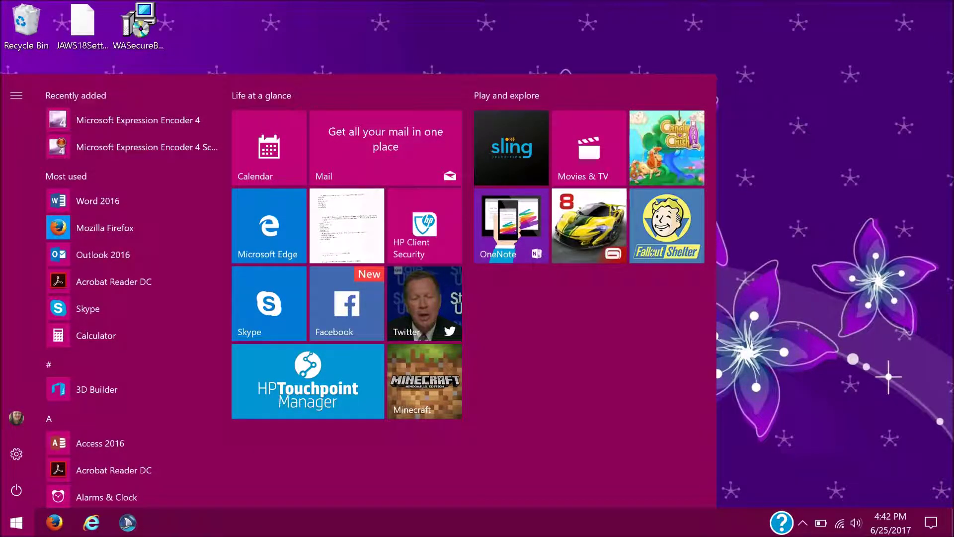
- Search the Start menu for 'ex' and launch Excel 2016
text(ex)
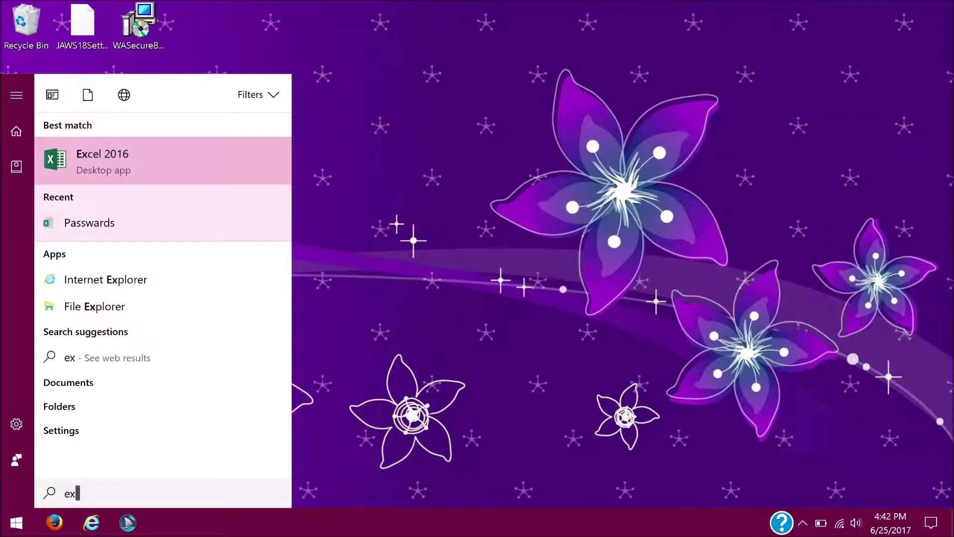
key(Return)
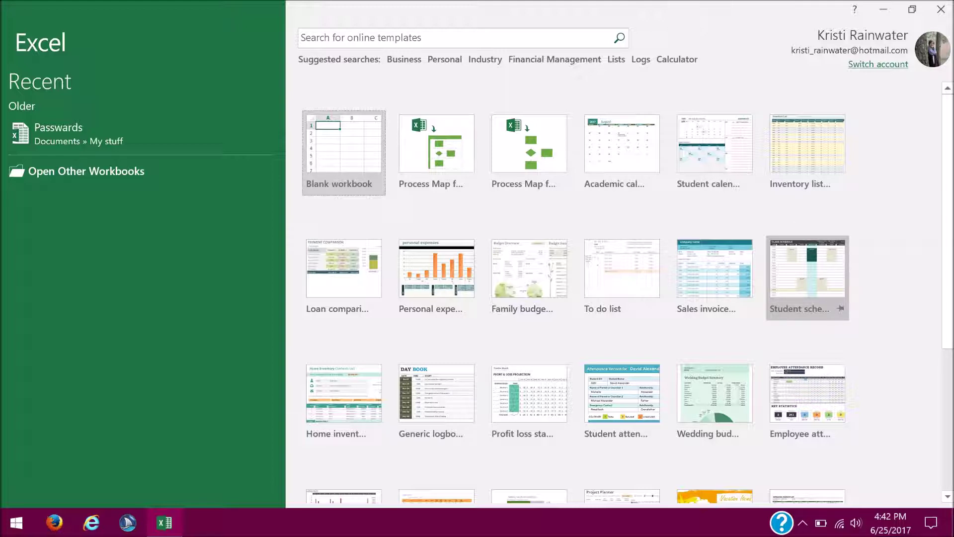
- Create a new blank workbook, Book1, from the Excel start screen
key(Return)
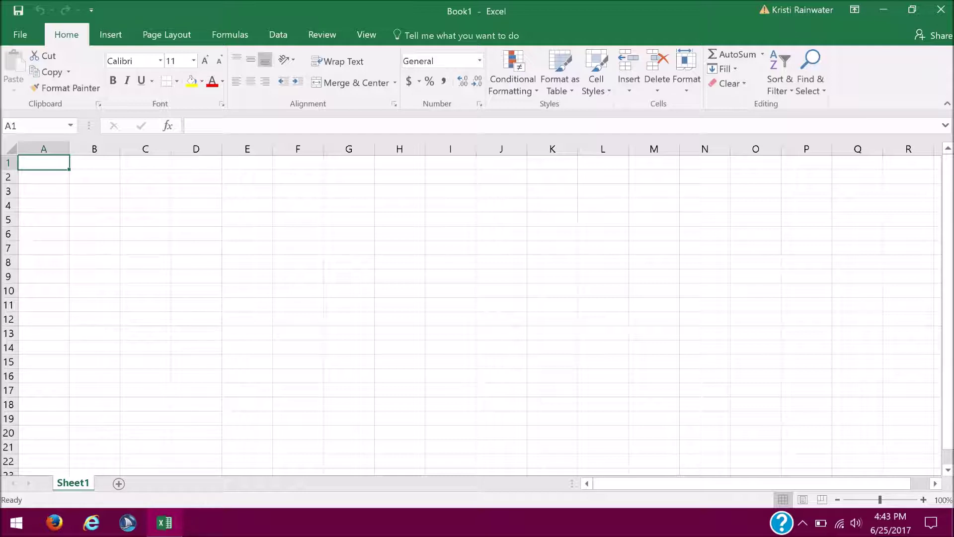
- Enter labels A, B and C in cells A1 to A3, then move to B1
text(A)
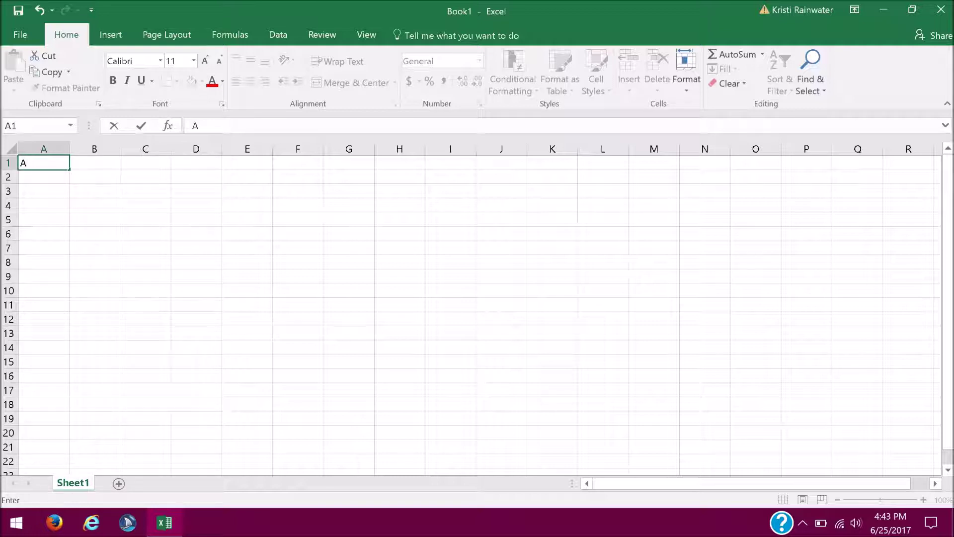
key(Return)
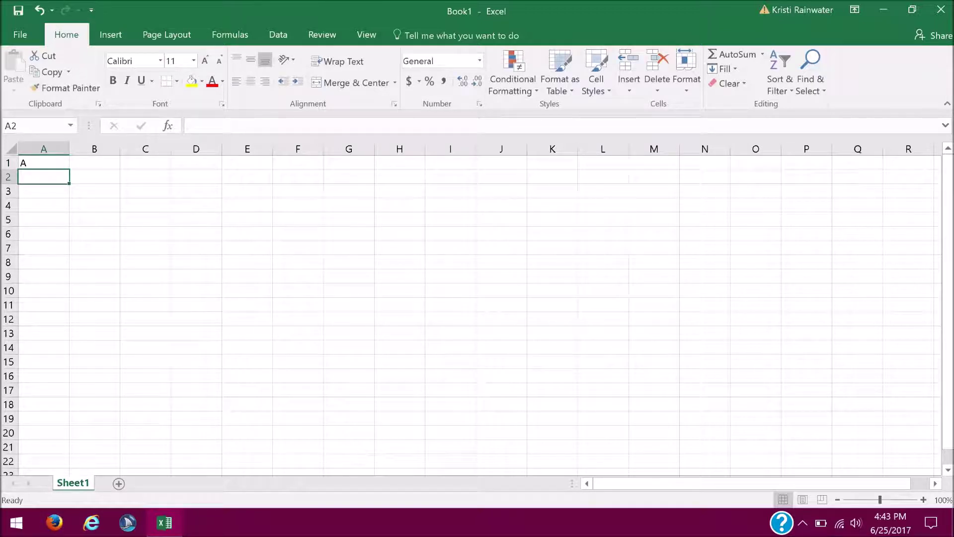
text(B)
key(Return)
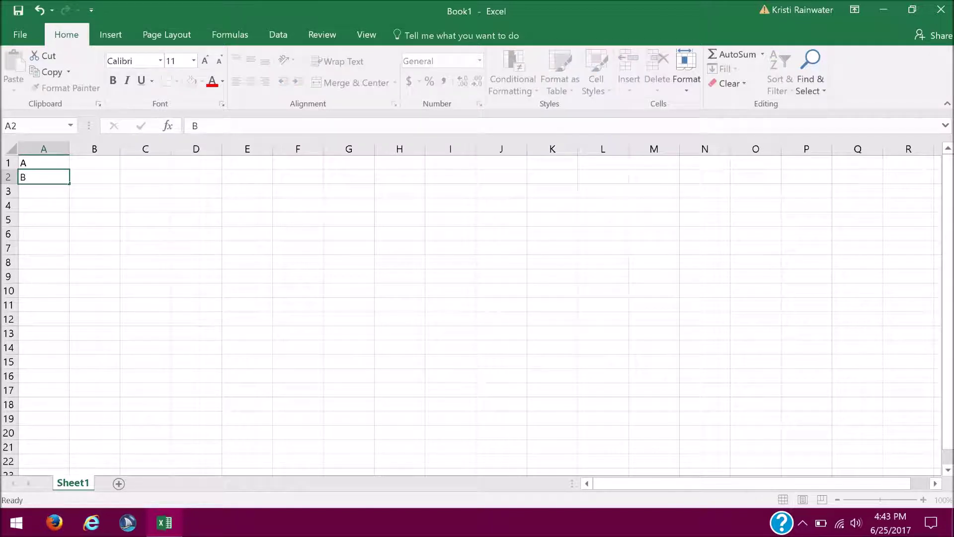
text(C)
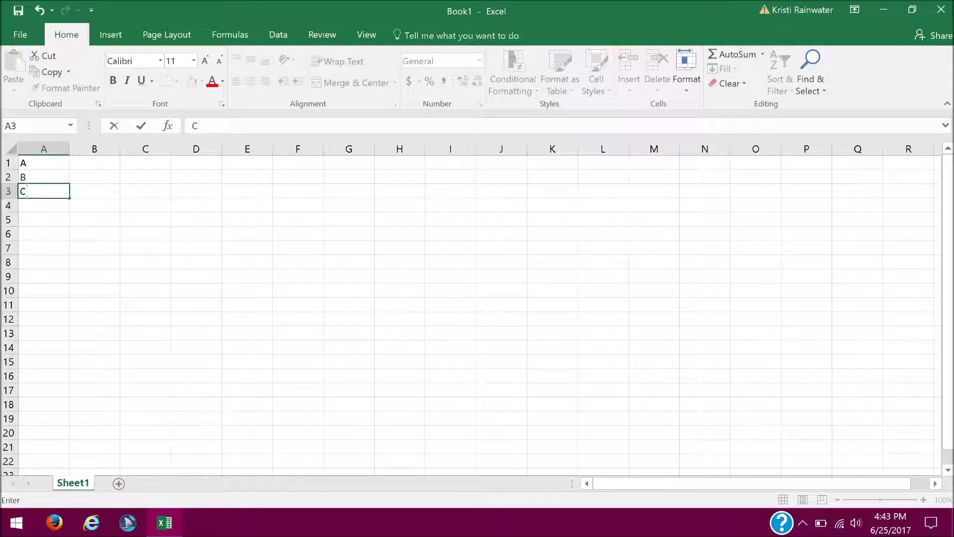
key(Tab)
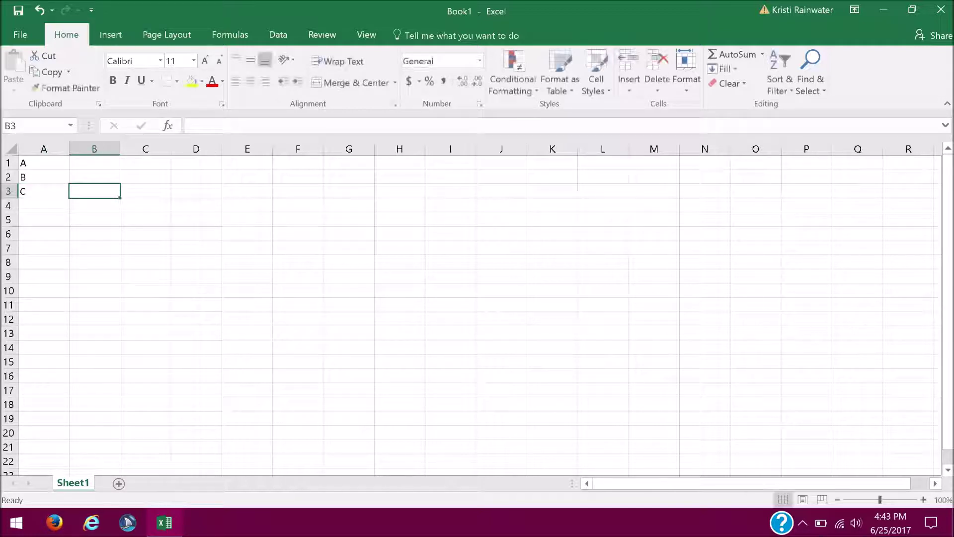
key(Up)
key(Up)
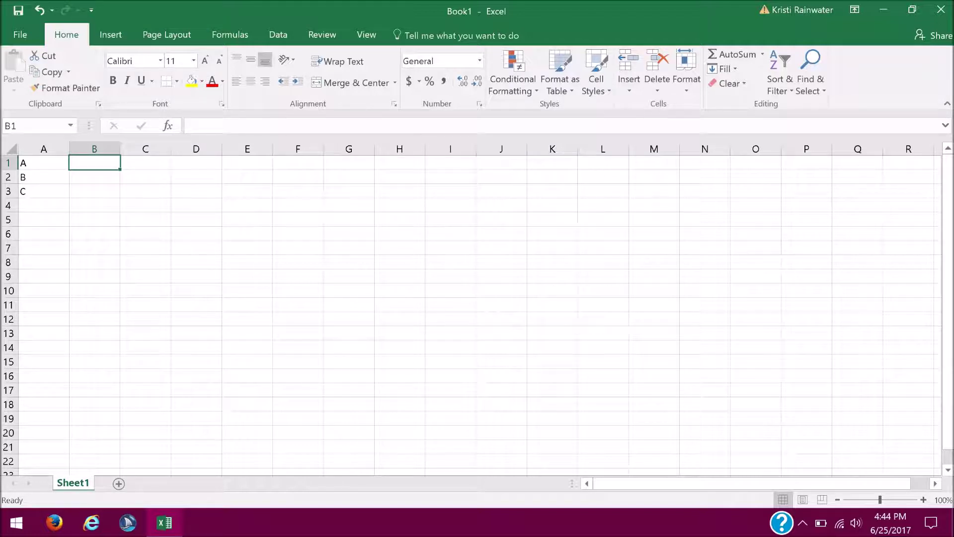
- Enter the values 200, 50 and 100 in cells B1 to B3
text(200)
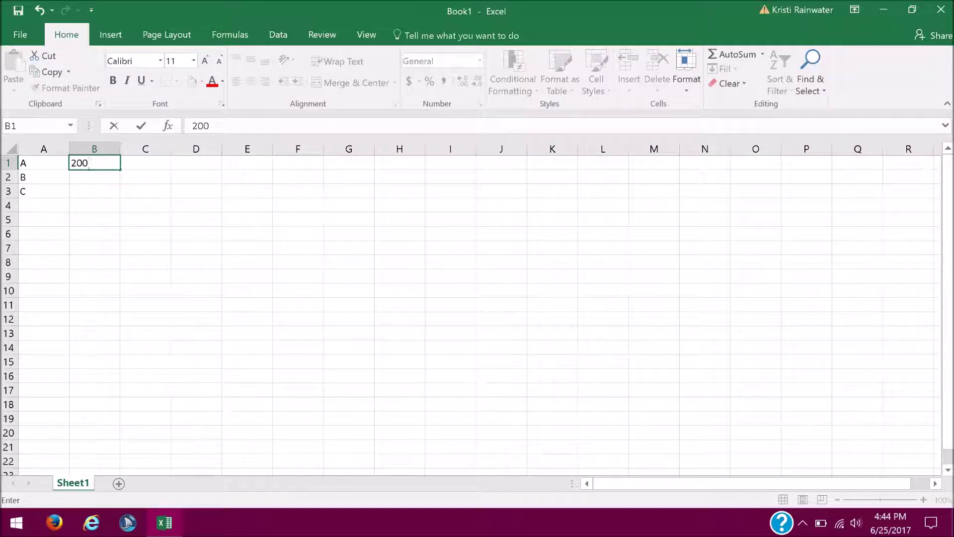
key(Return)
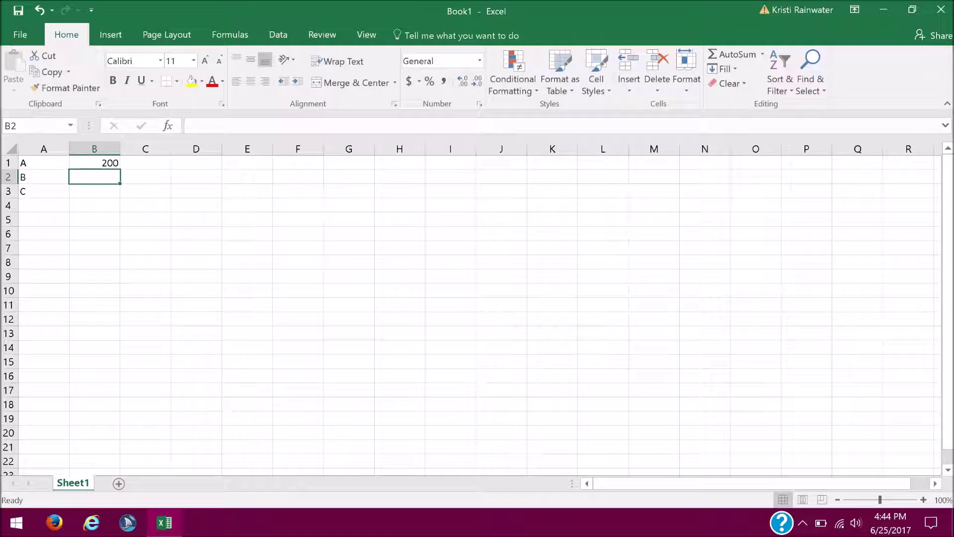
text(50)
key(Return)
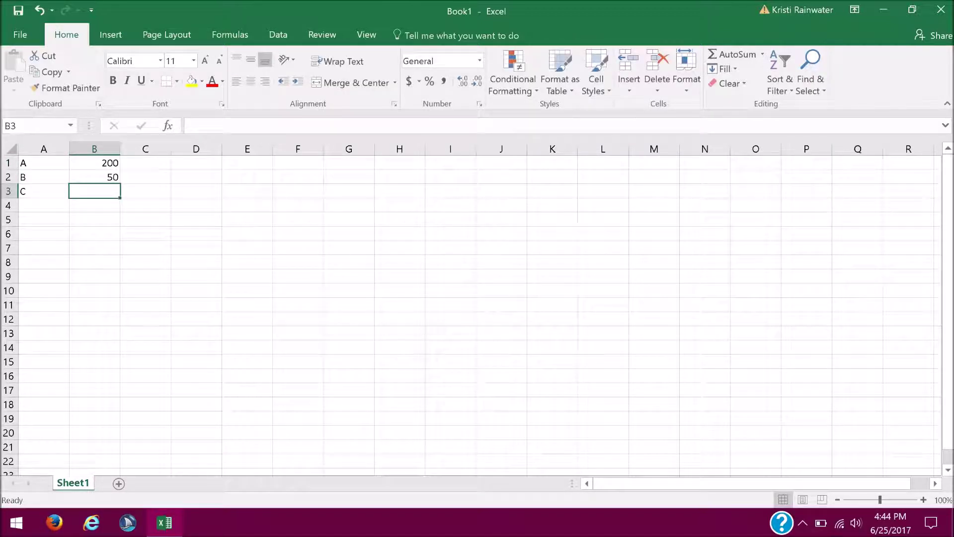
text(100)
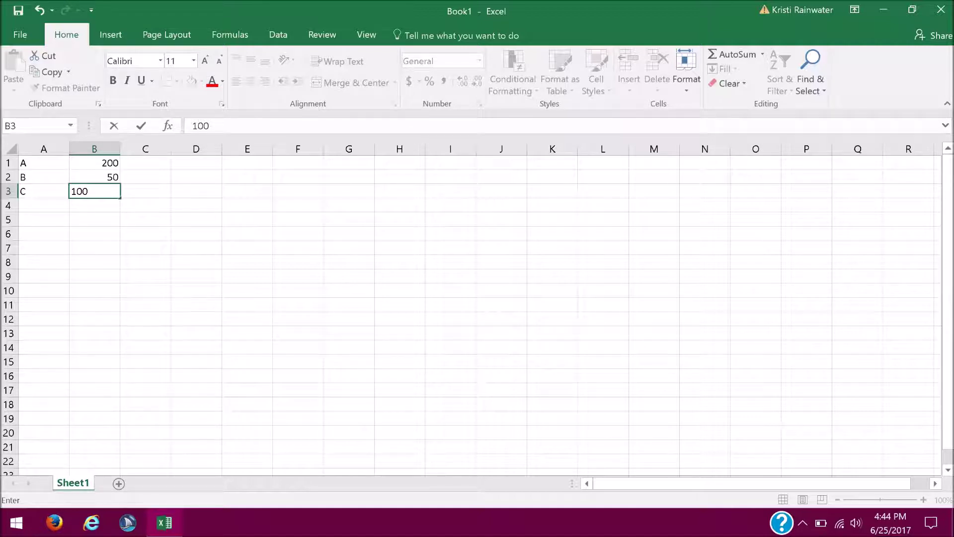
key(Return)
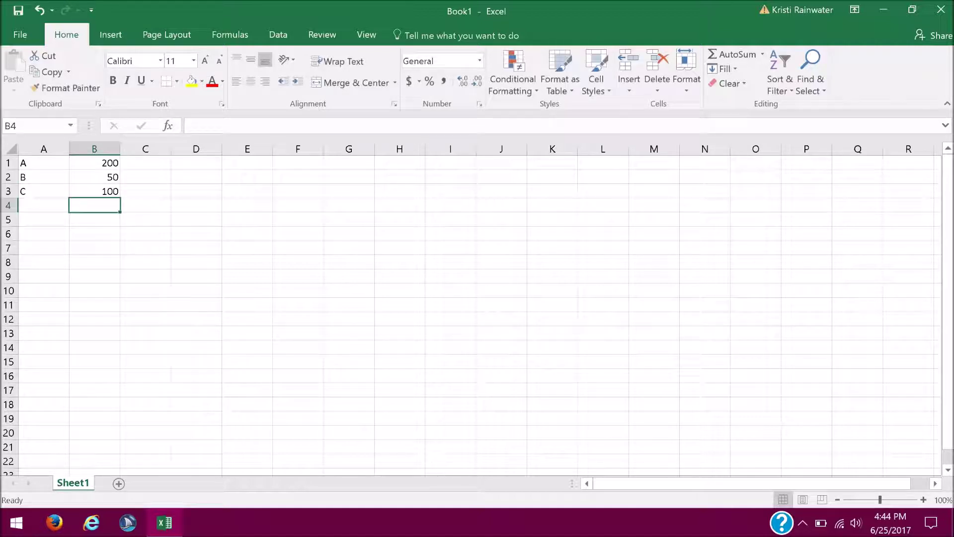
click(94, 191)
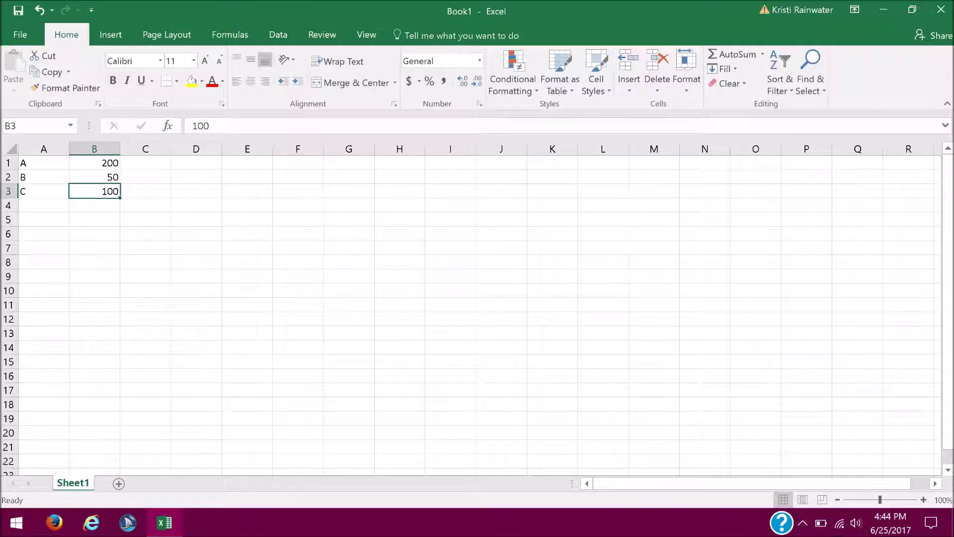
- Select the data range A1:B3 and bring up the Insert tab
key(shift+Up)
key(shift+Up)
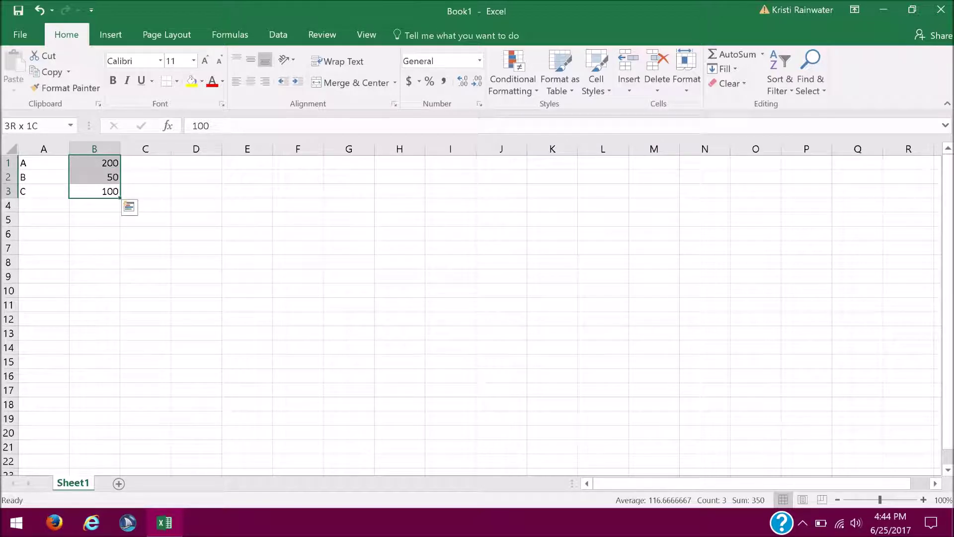
key(shift+Left)
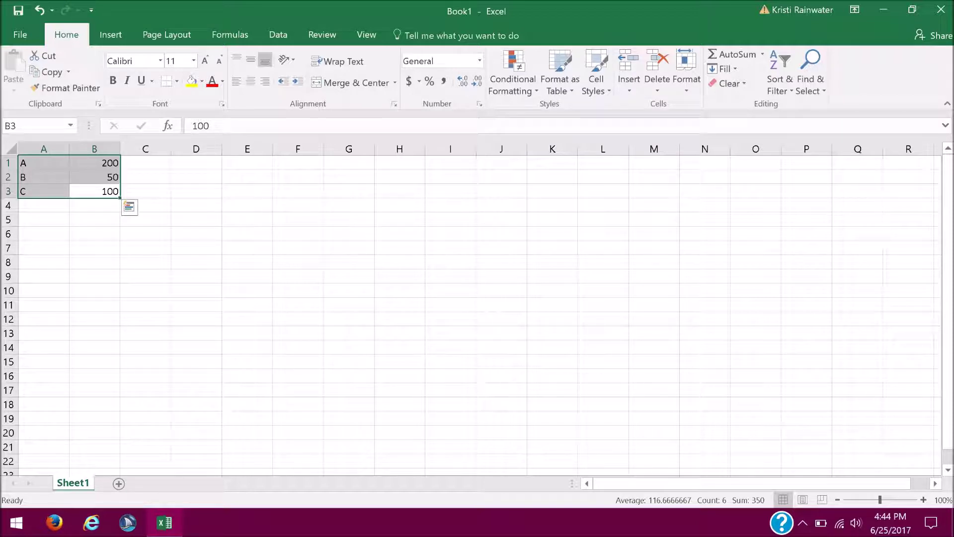
key(alt)
key(n)
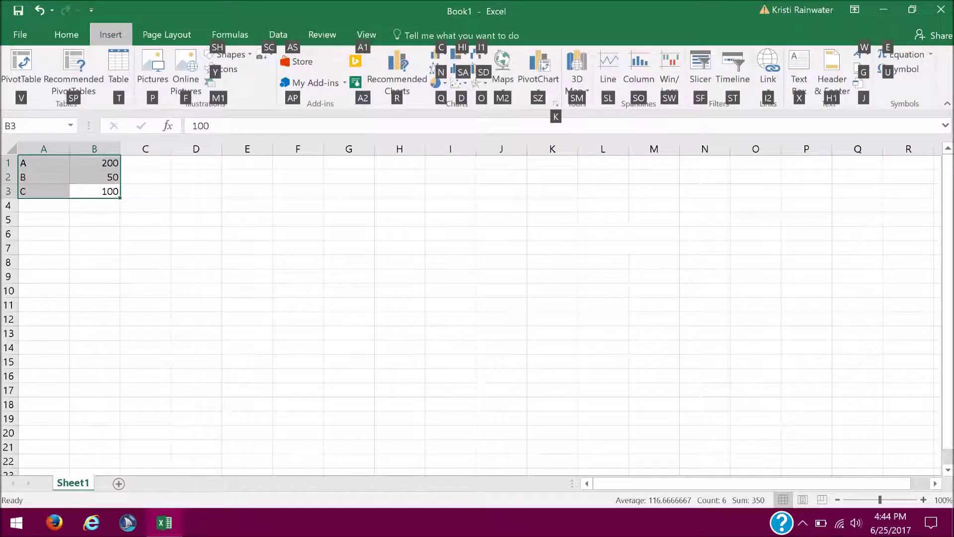
- Insert a 2-D Clustered Bar chart of the A, B, C values
key(c)
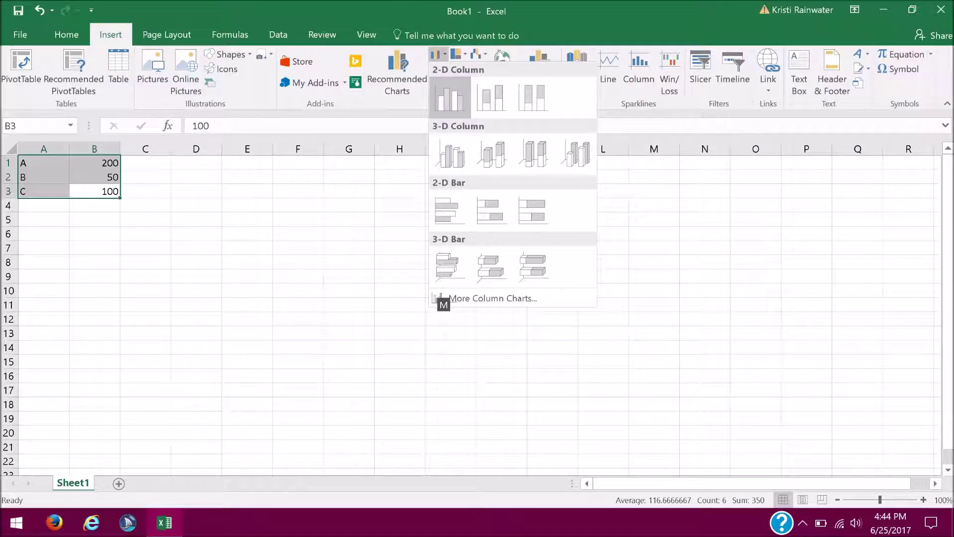
key(Down)
key(Down)
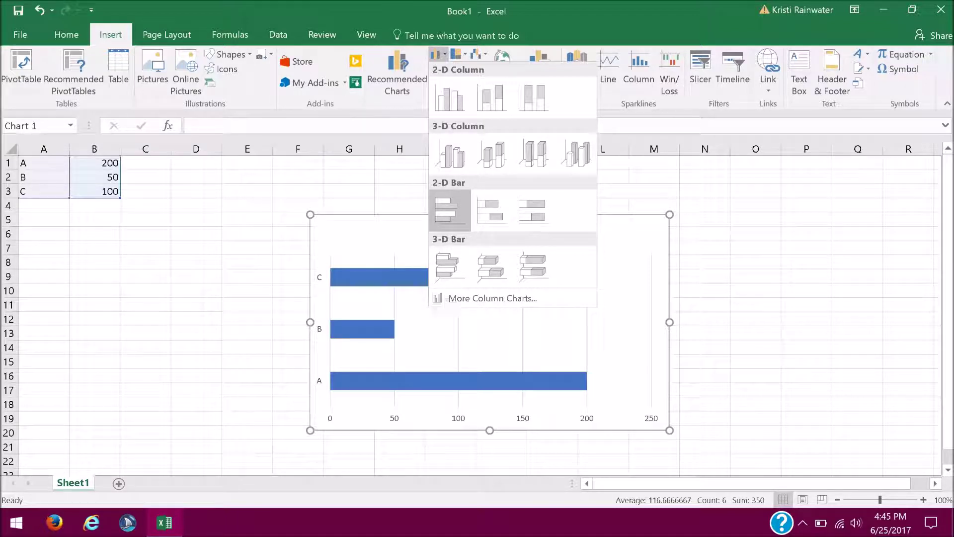
key(Return)
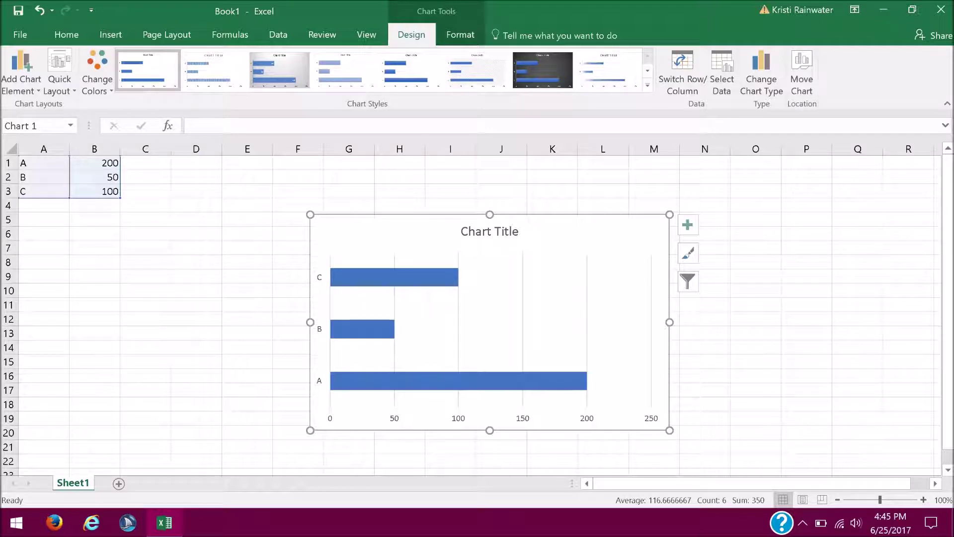
- Delete the bar chart and return to the Insert tab
key(Delete)
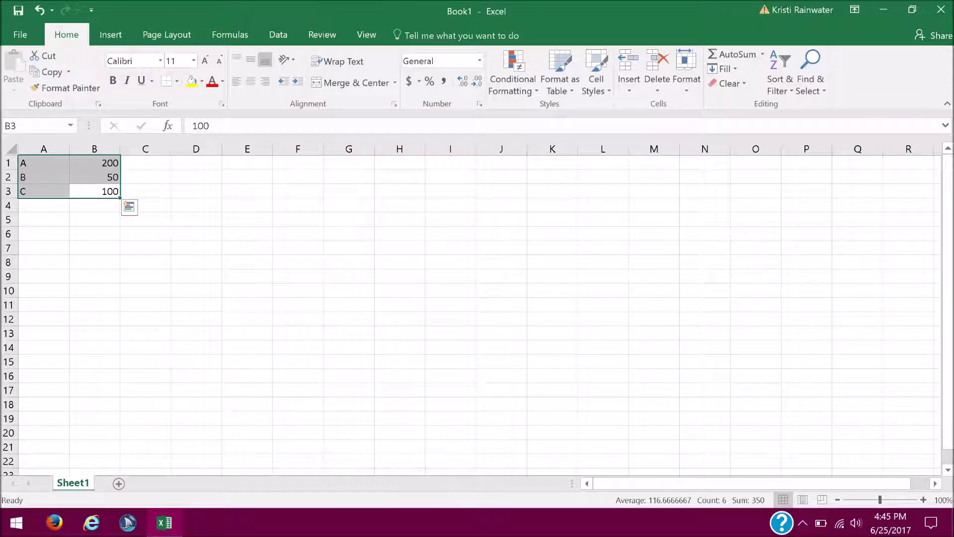
key(alt+n)
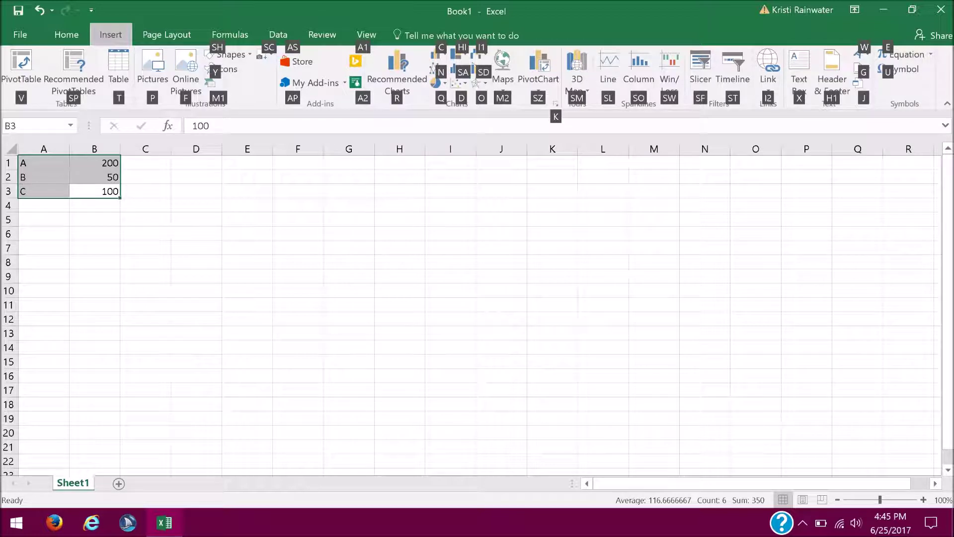
- Insert the first 2-D Pie chart of the A, B, C values
key(q)
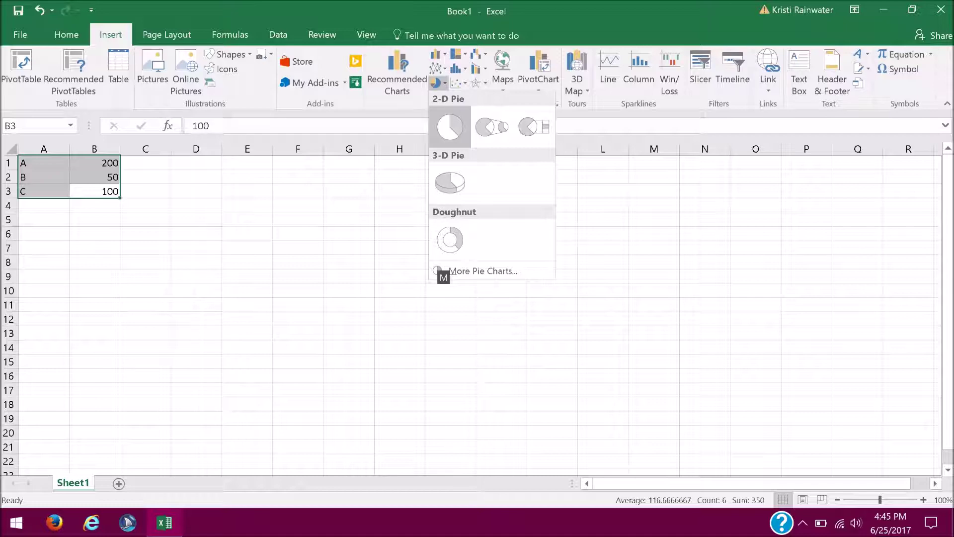
key(Return)
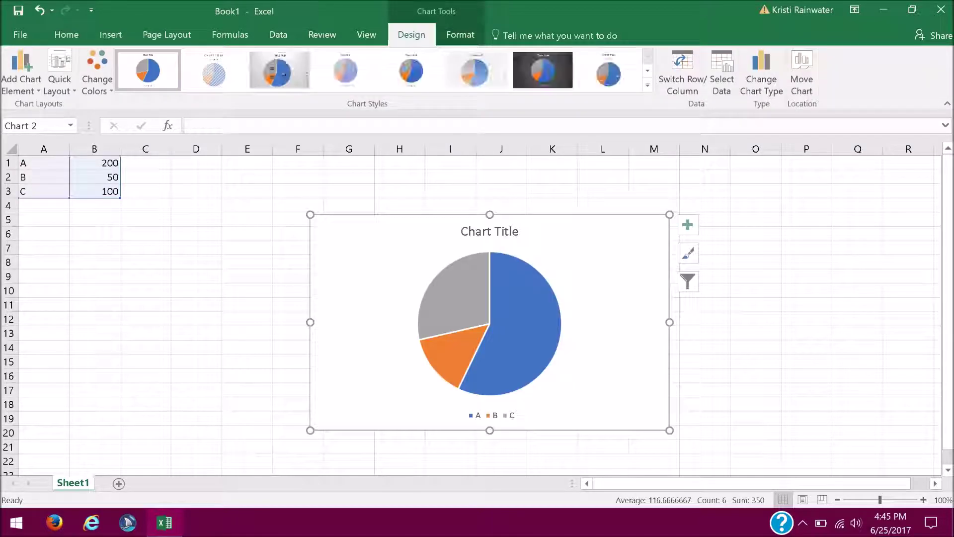
key(Escape)
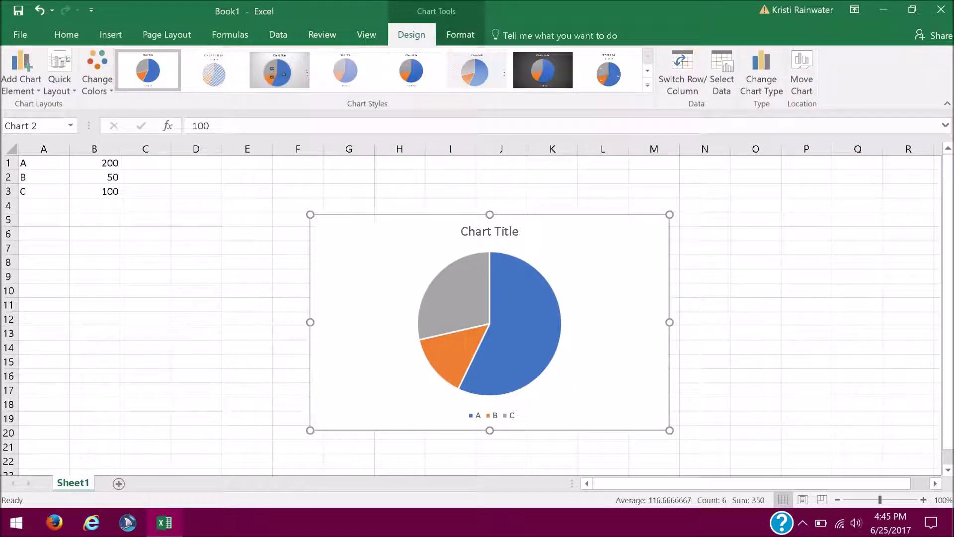